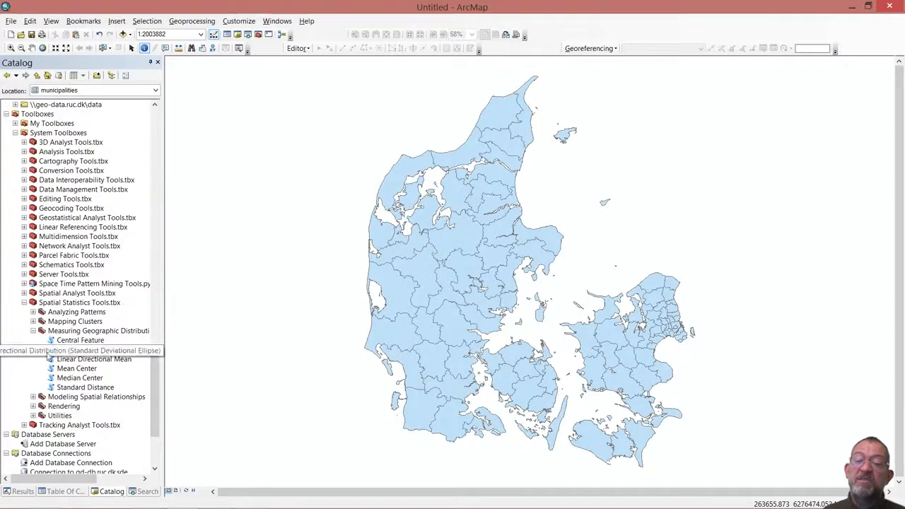
Open the Grouping Analysis tool from the Mapping Clusters toolset and use the municipalities layer as input features.
click(33, 331)
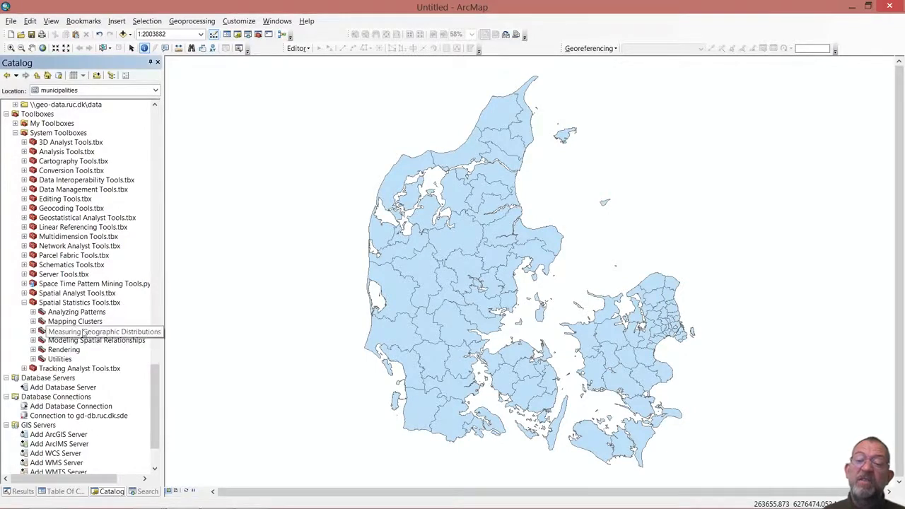
click(33, 322)
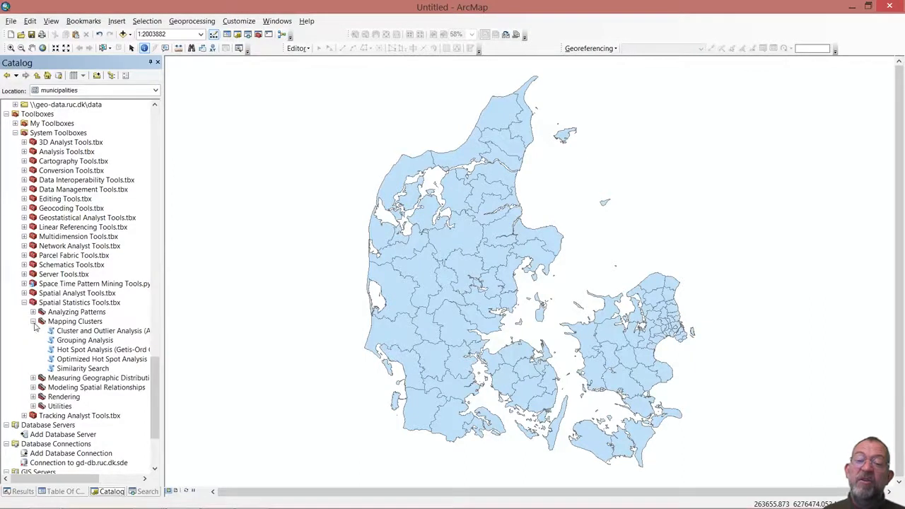
double_click(85, 341)
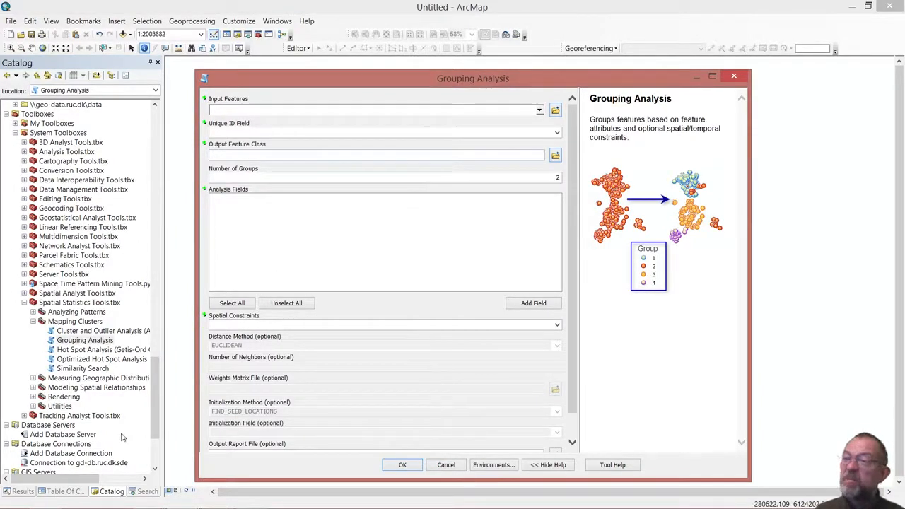
click(68, 491)
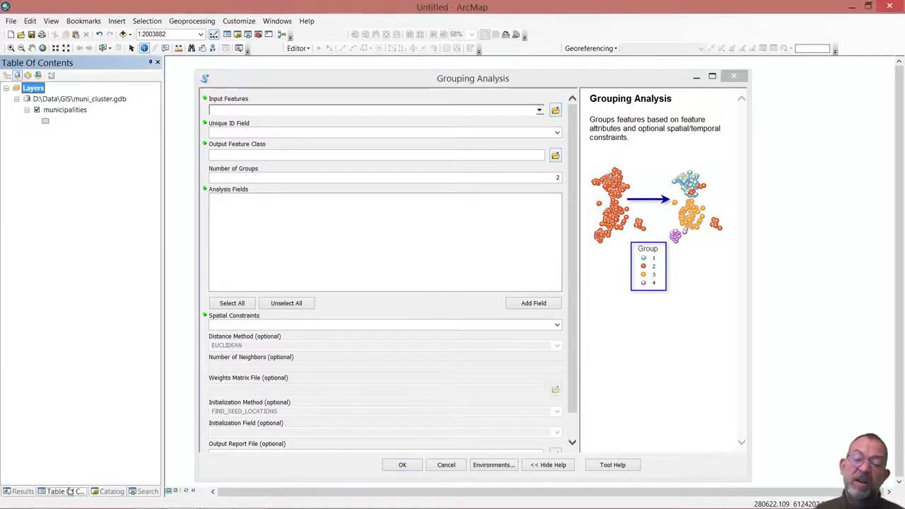
drag(59, 111, 321, 112)
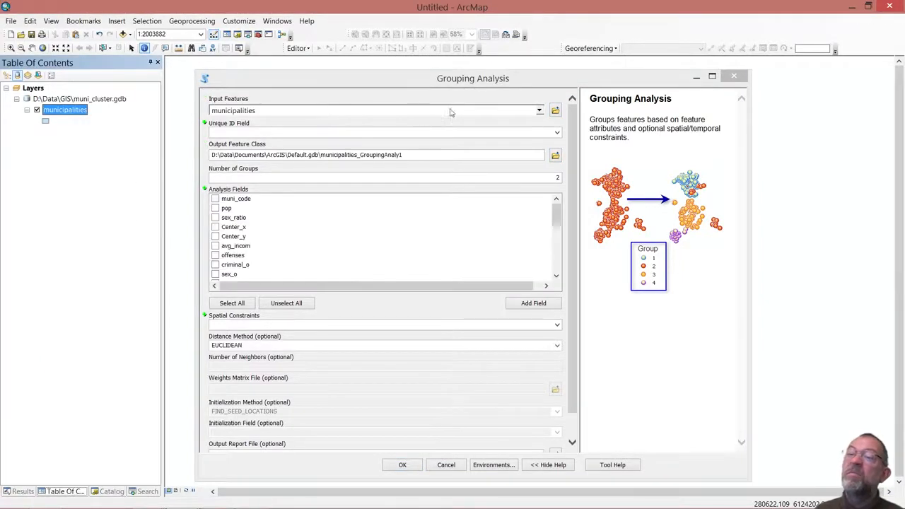
Set the unique ID field to muni_code and the number of groups to 5.
click(558, 133)
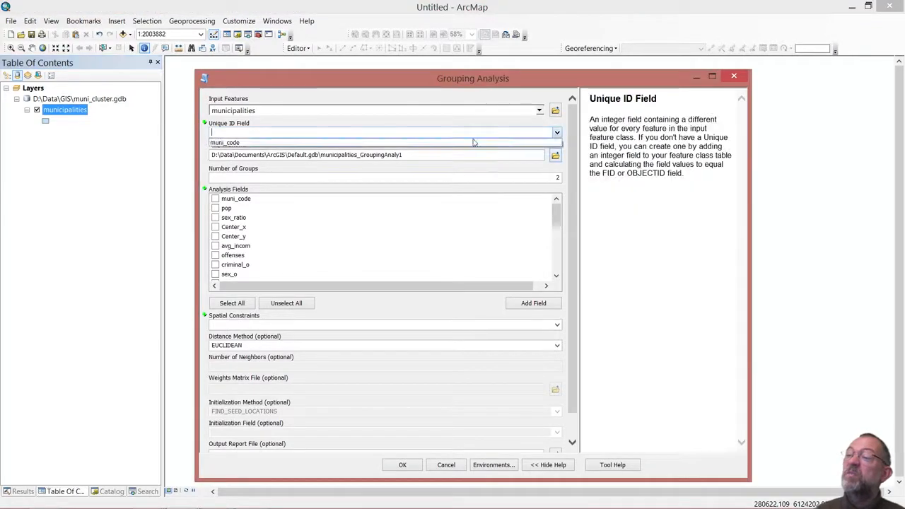
click(398, 144)
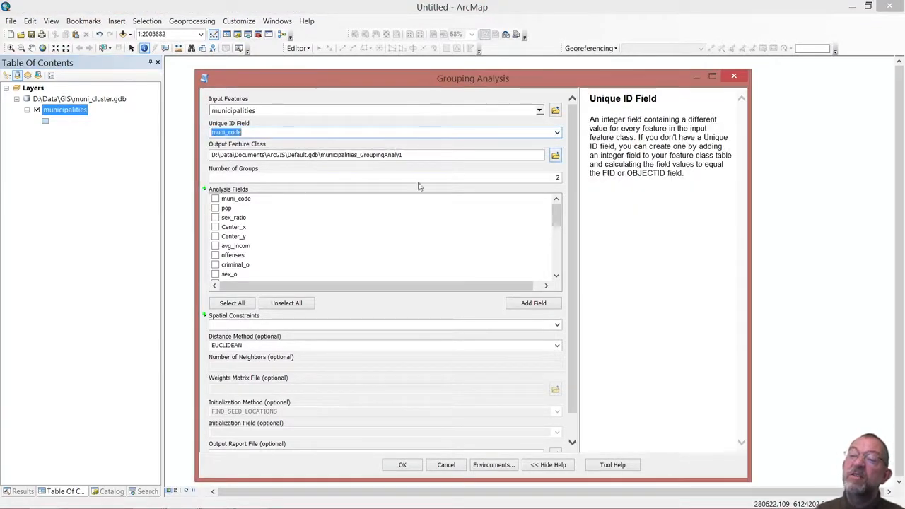
click(544, 181)
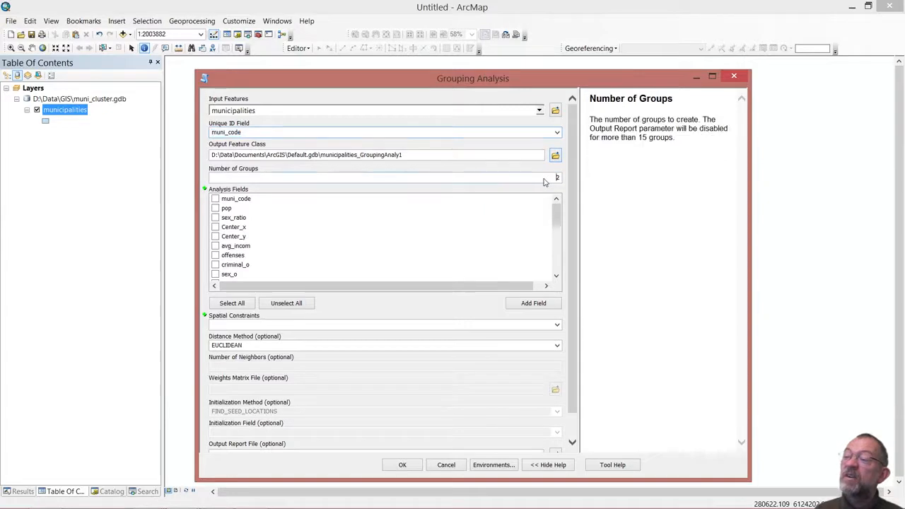
double_click(556, 177)
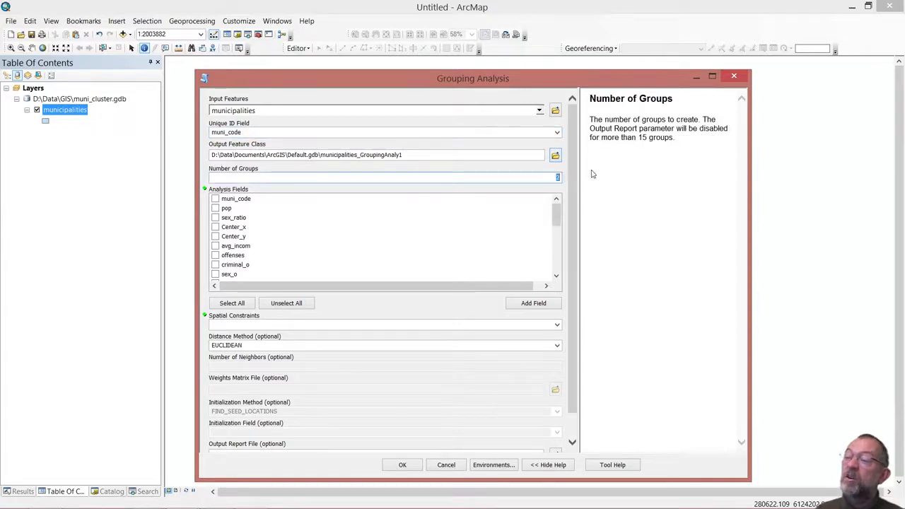
text(5)
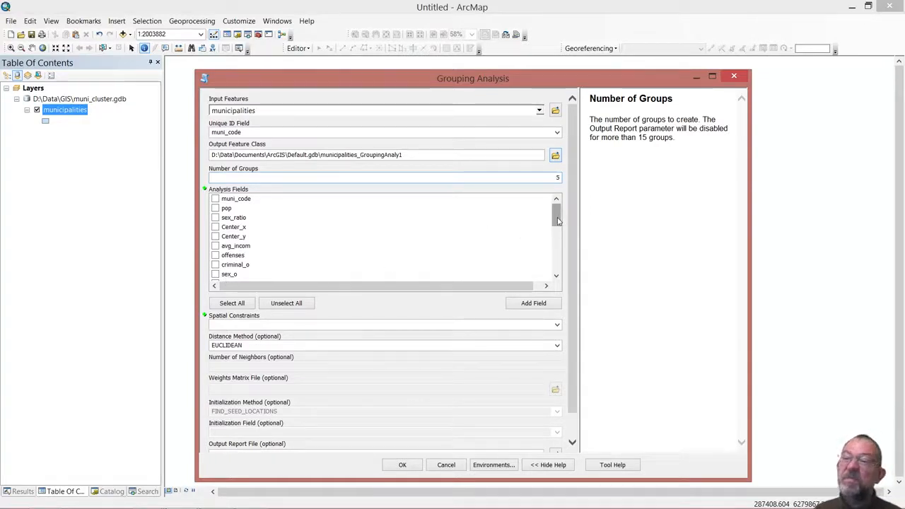
Include sex_ratio, avg_incom, criminal_o, violence_o and l_book_pp_l as analysis fields.
click(216, 217)
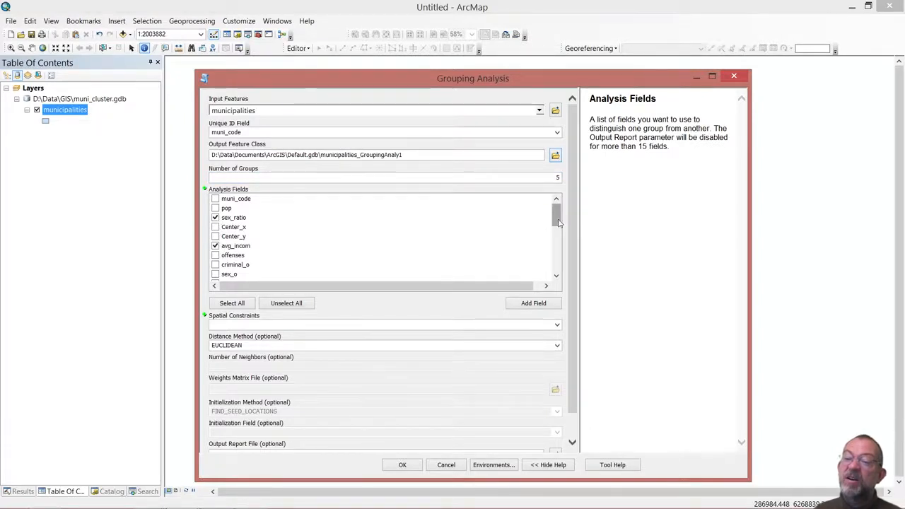
click(216, 265)
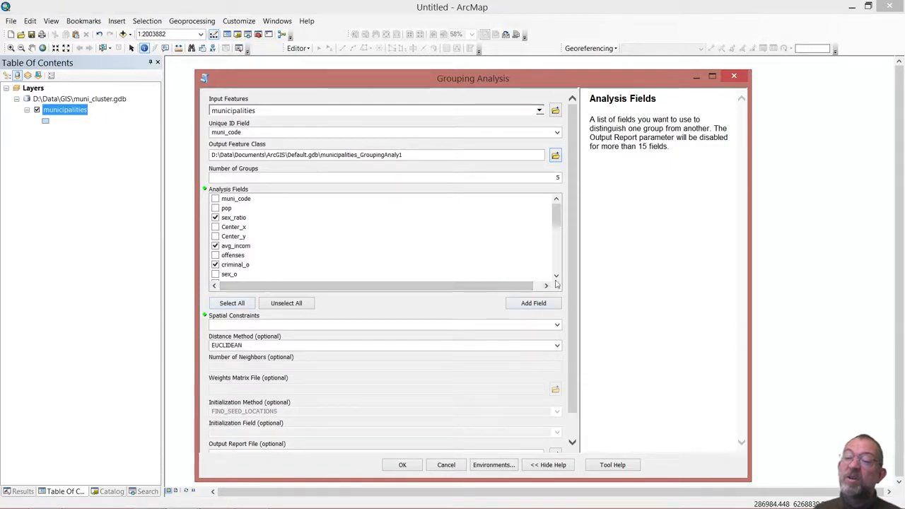
scroll(551, 277, down, 1)
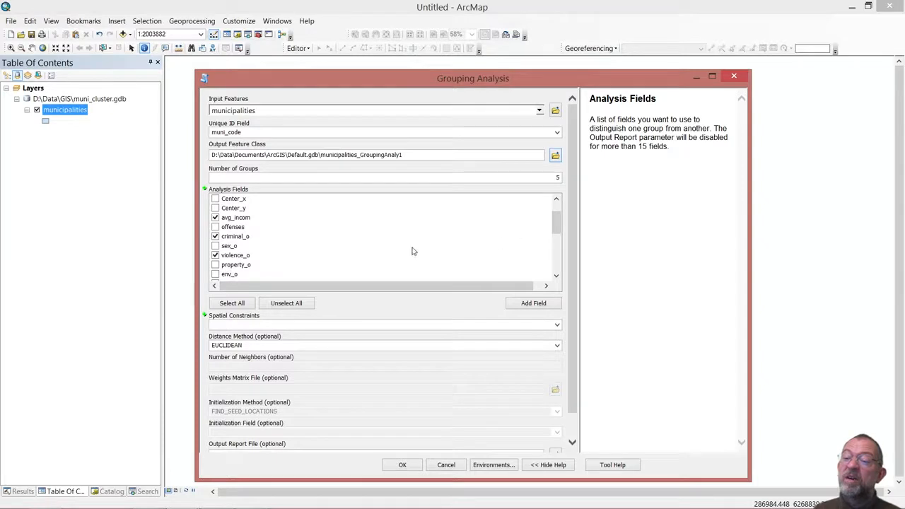
drag(556, 225, 557, 243)
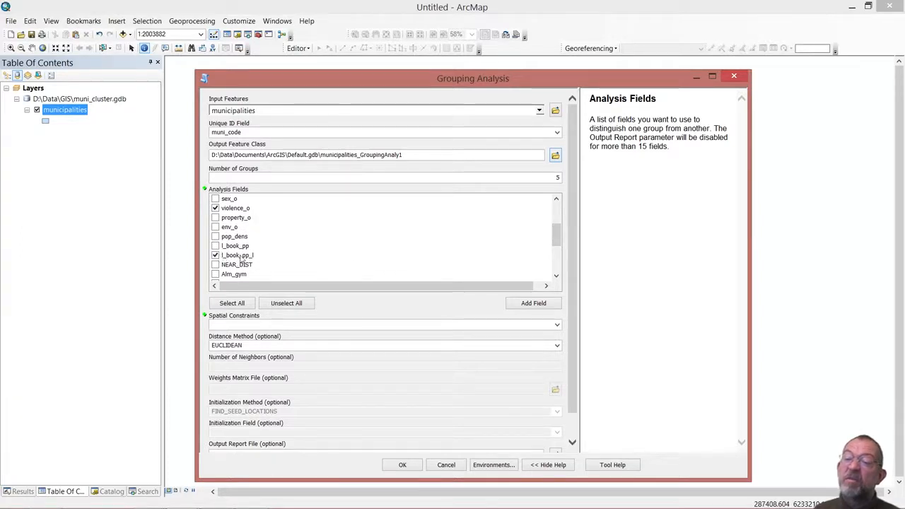
Add Alm_gym, Erv_gym, Bac, Kandidat, Phd and Wisits_to_doctor to the analysis fields.
drag(559, 243, 559, 255)
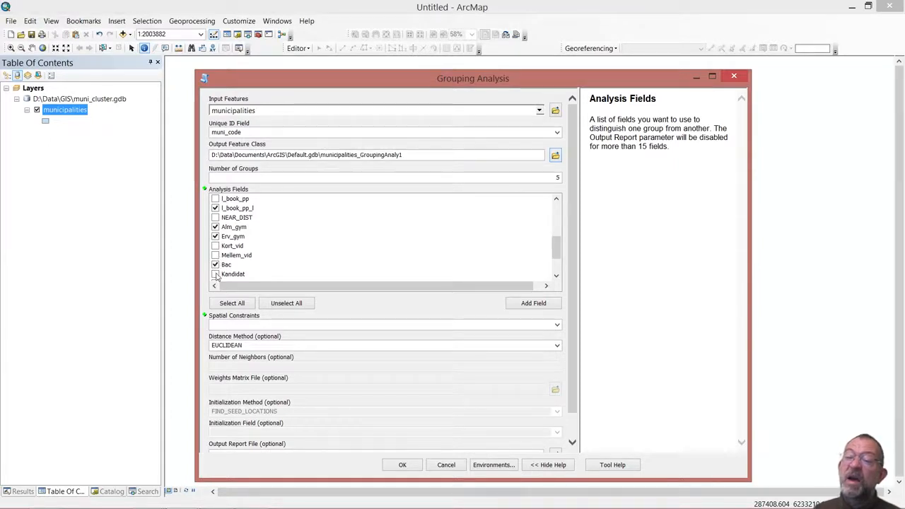
double_click(558, 277)
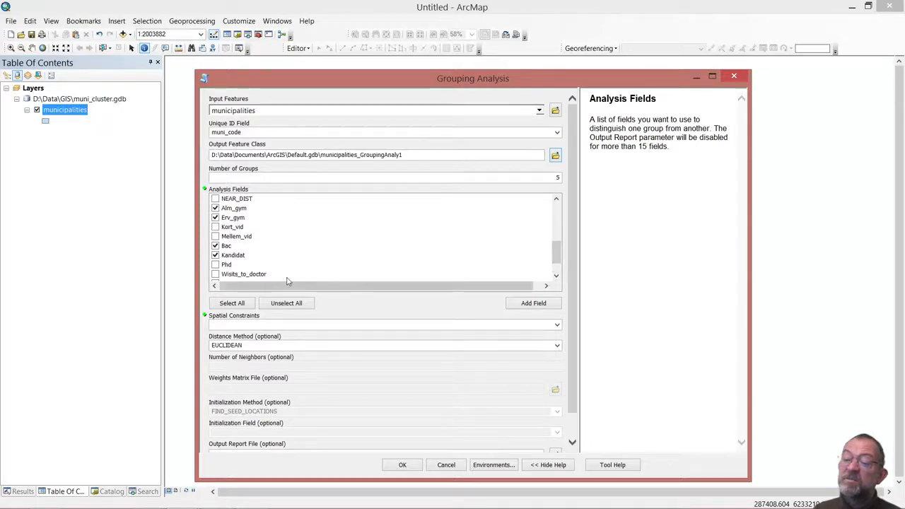
click(216, 276)
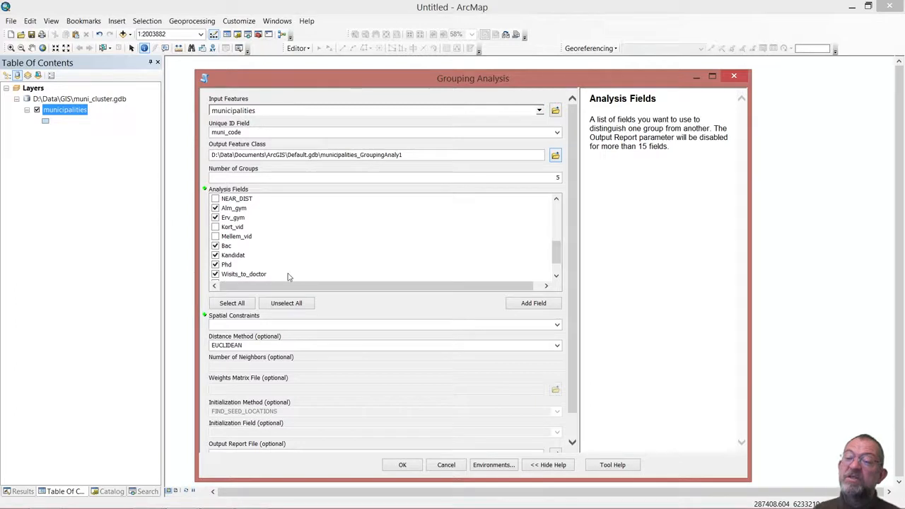
click(557, 276)
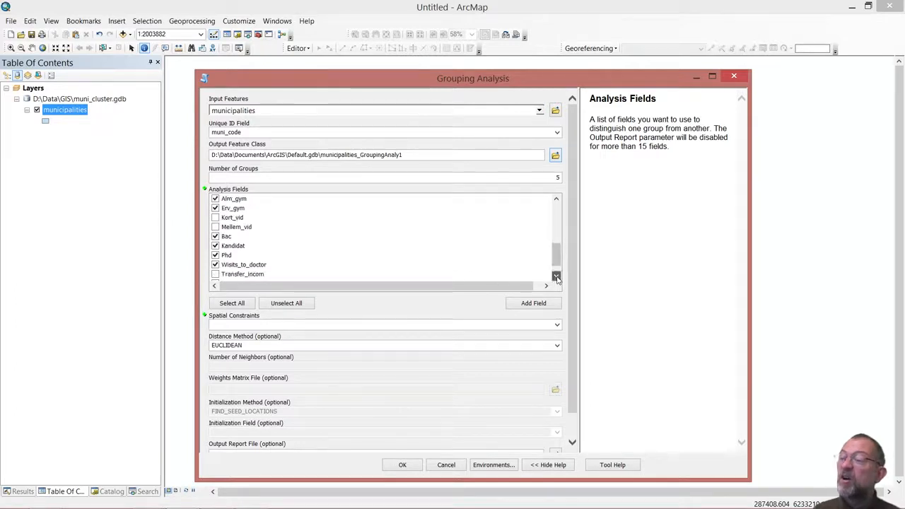
double_click(556, 275)
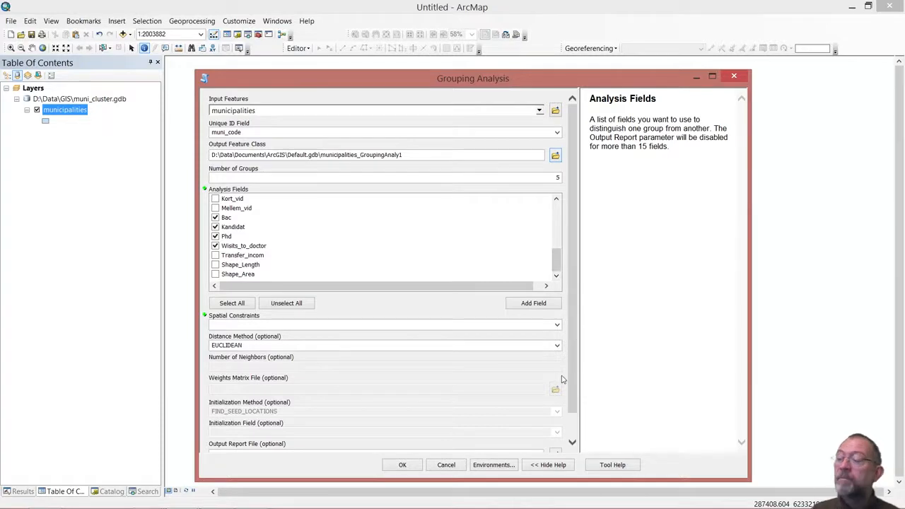
drag(574, 378, 556, 271)
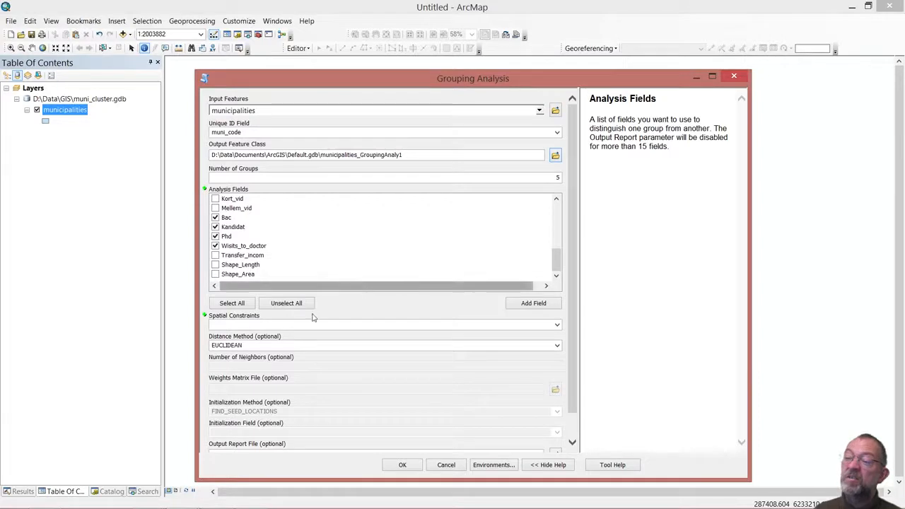
Set the spatial constraints to NO_SPATIAL_CONSTRAINT and enable evaluation of the optimal number of groups.
click(557, 326)
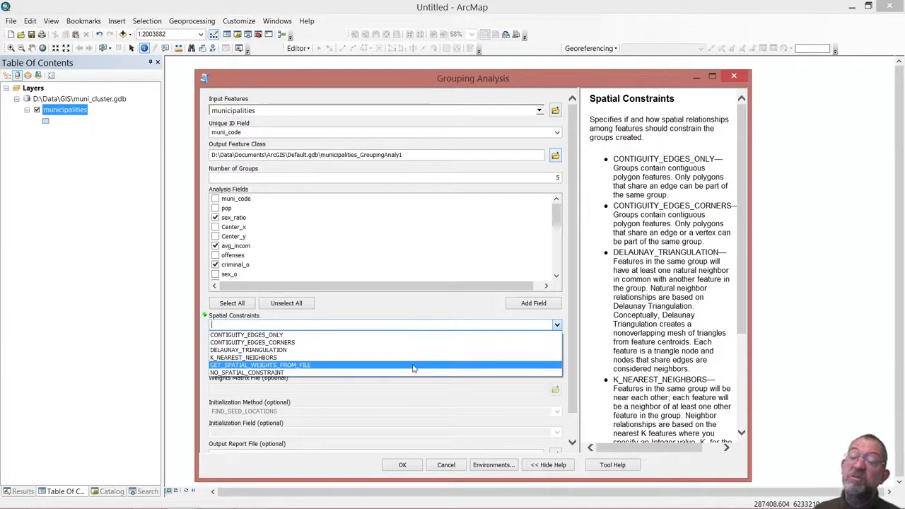
click(343, 373)
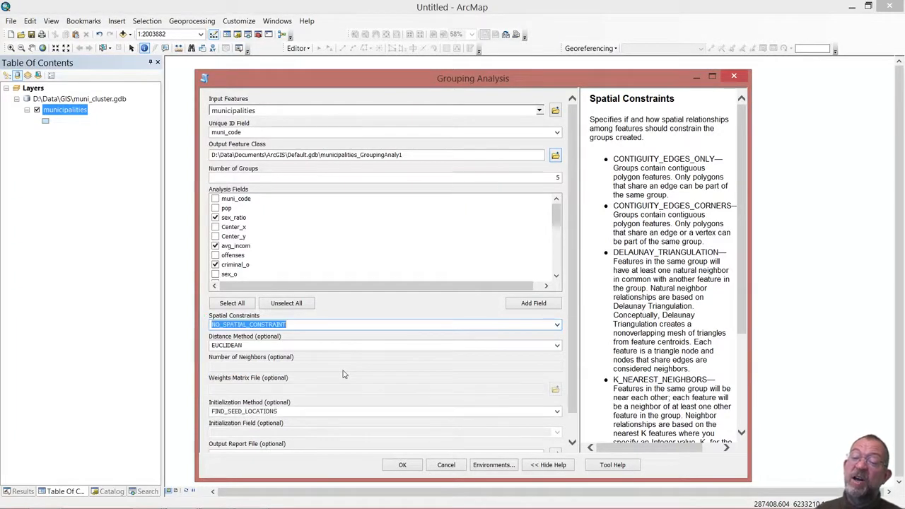
click(570, 396)
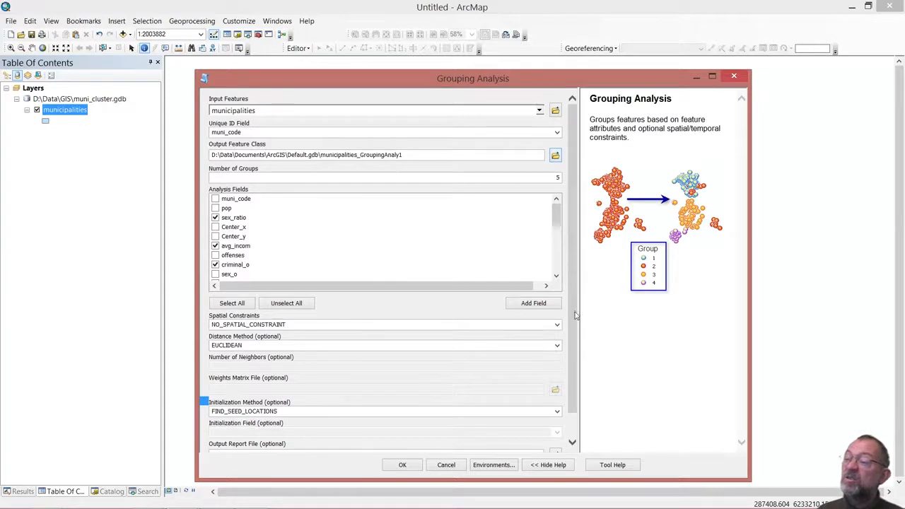
drag(576, 316, 577, 382)
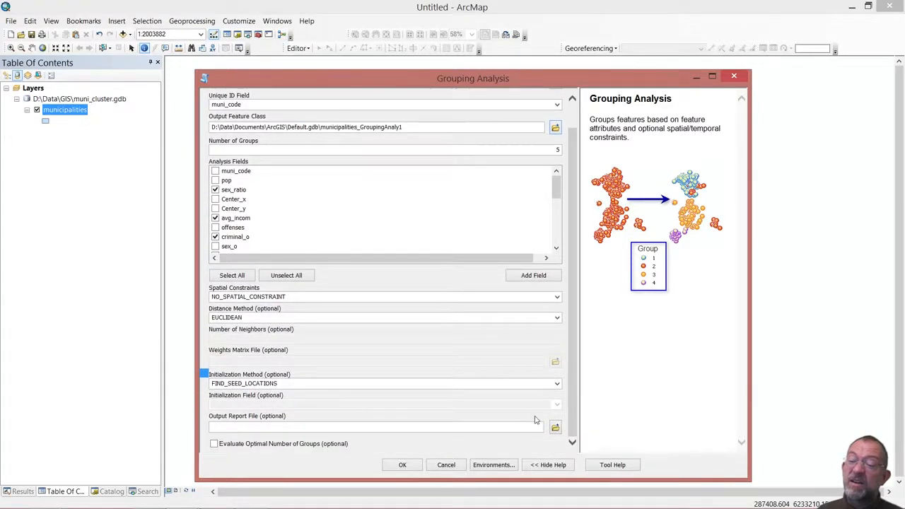
click(213, 446)
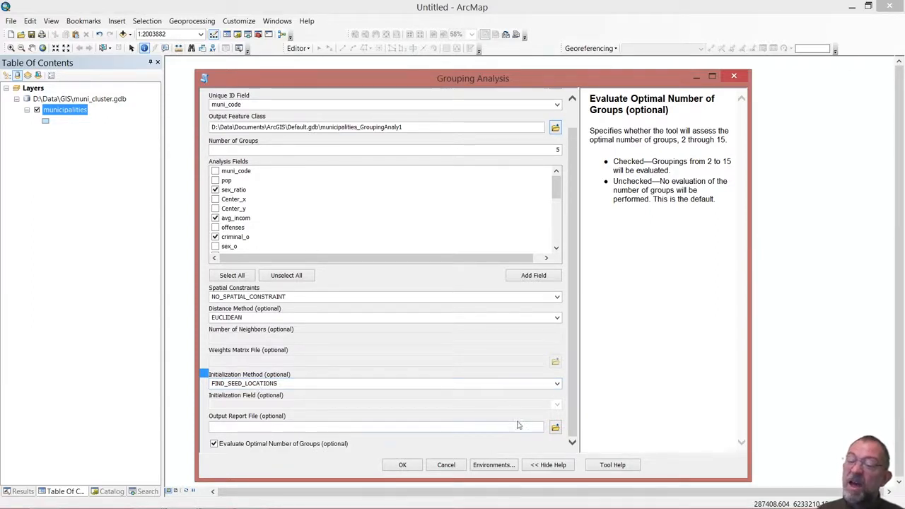
Set the output report file to run2.pdf in the muni_stat folder.
click(550, 433)
click(555, 428)
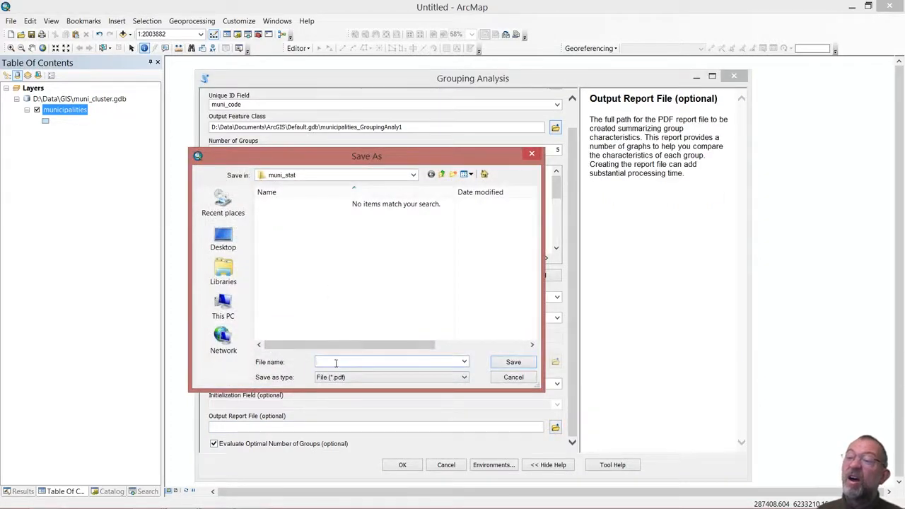
text(ru)
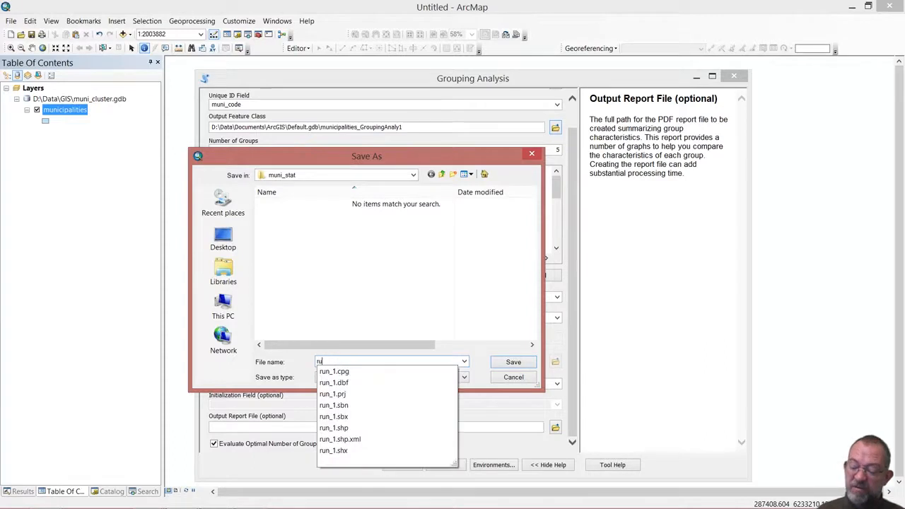
text(n2)
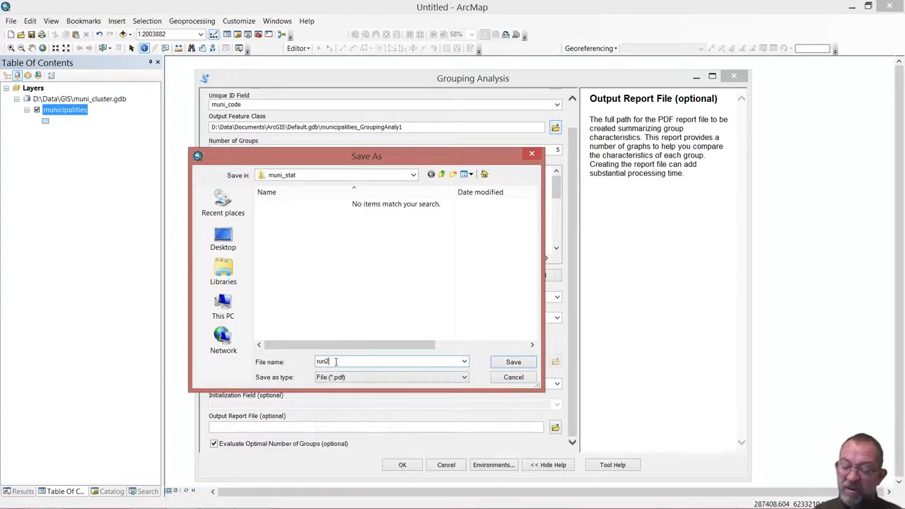
text(.p)
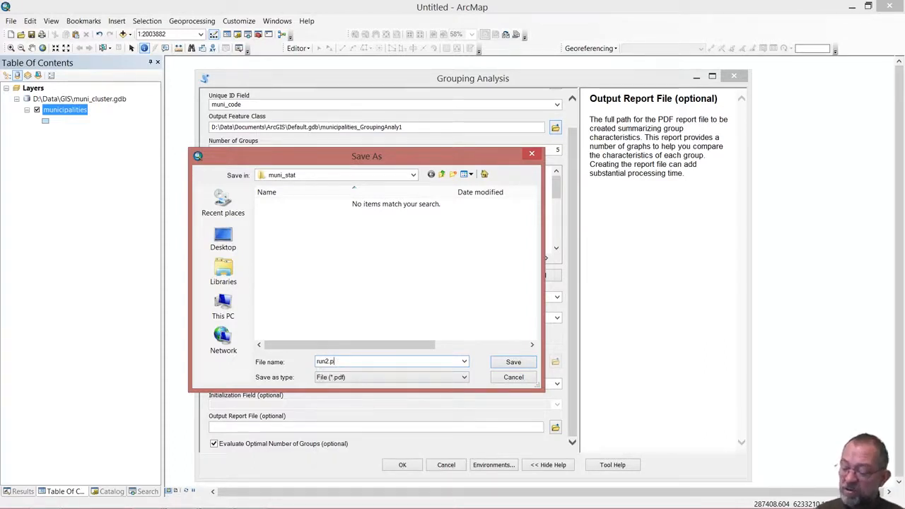
text(df)
key(Return)
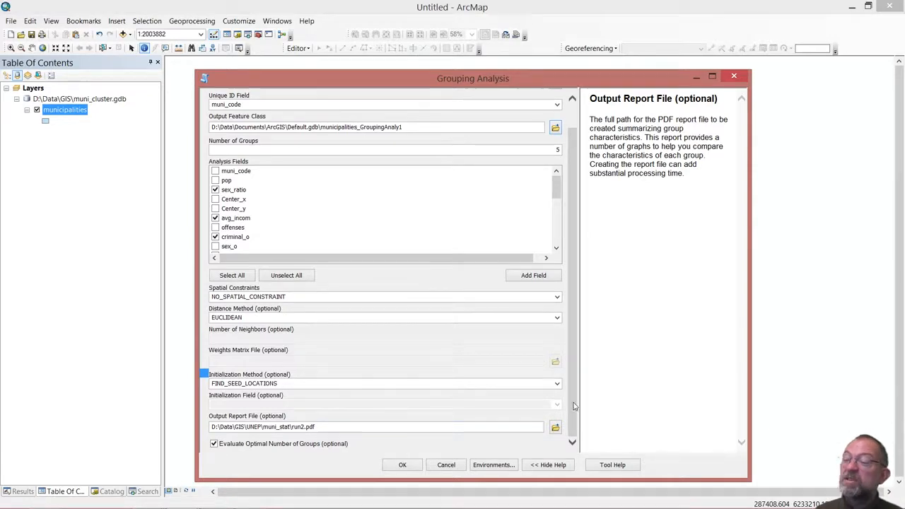
Review the Grouping Analysis parameters and run the tool.
drag(575, 404, 587, 274)
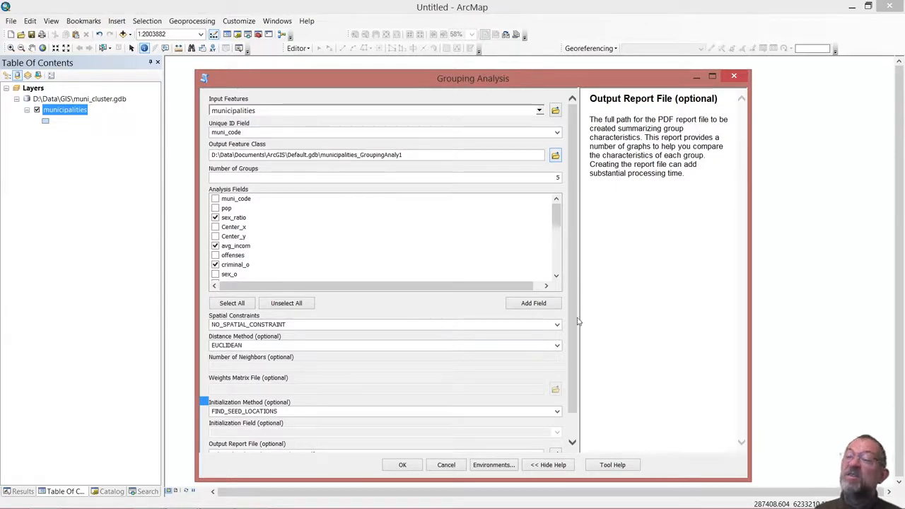
scroll(574, 324, down, 2)
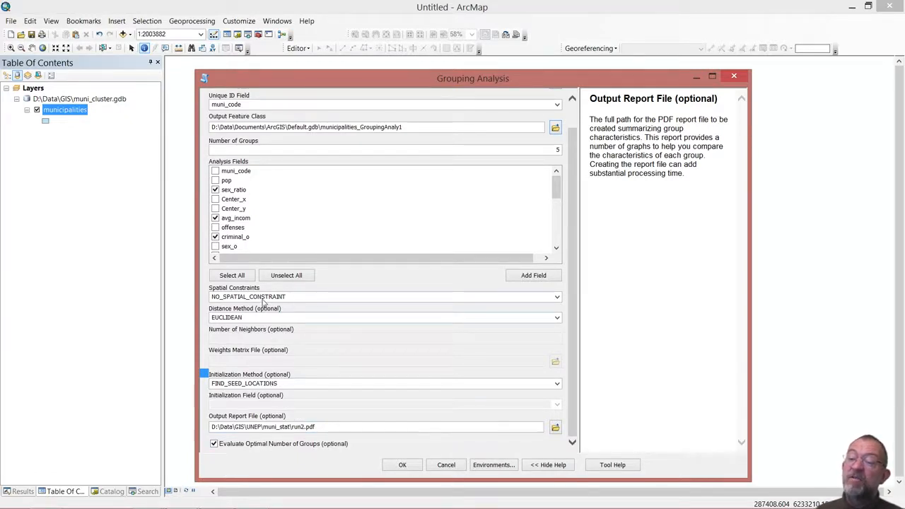
click(404, 464)
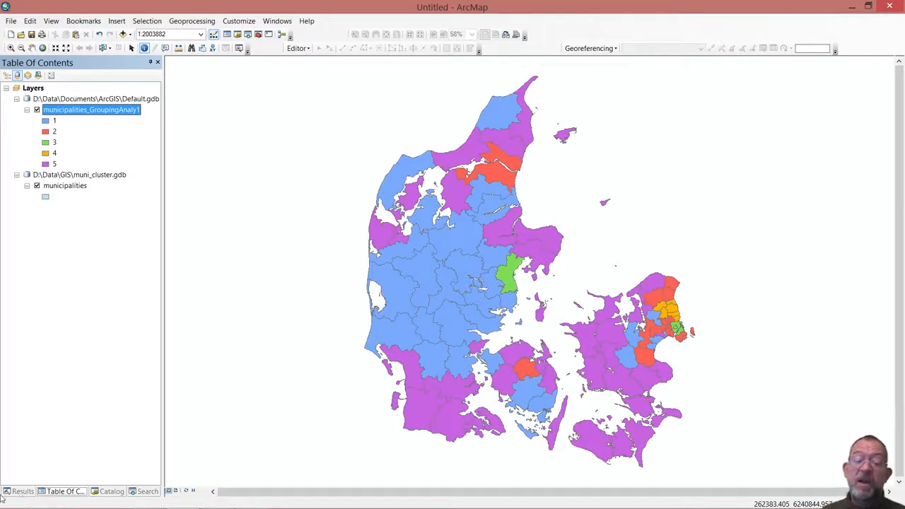
Show the geoprocessing results of the current session and expand the Grouping Analysis run down to its messages.
click(23, 492)
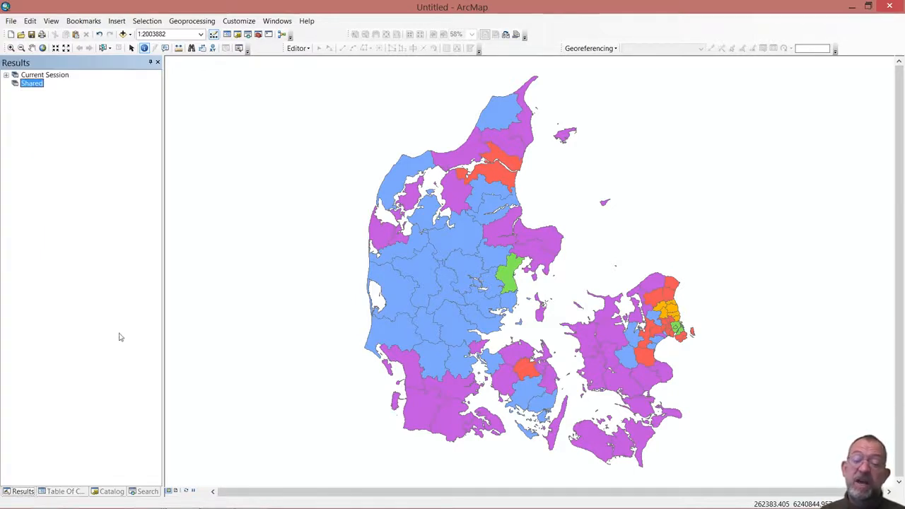
click(185, 25)
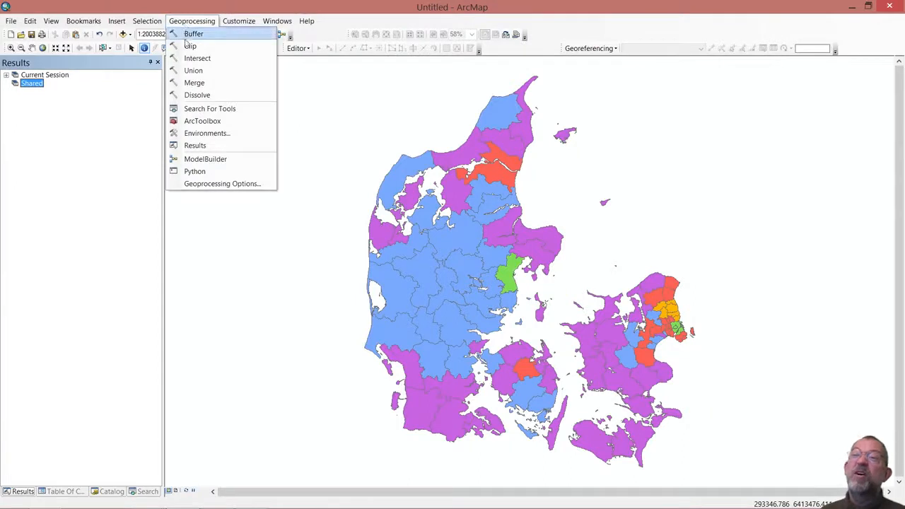
click(213, 147)
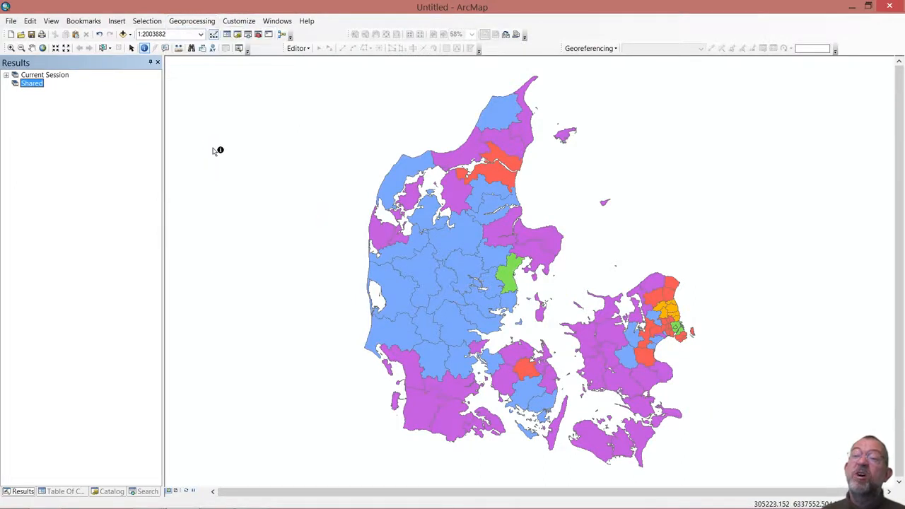
click(6, 75)
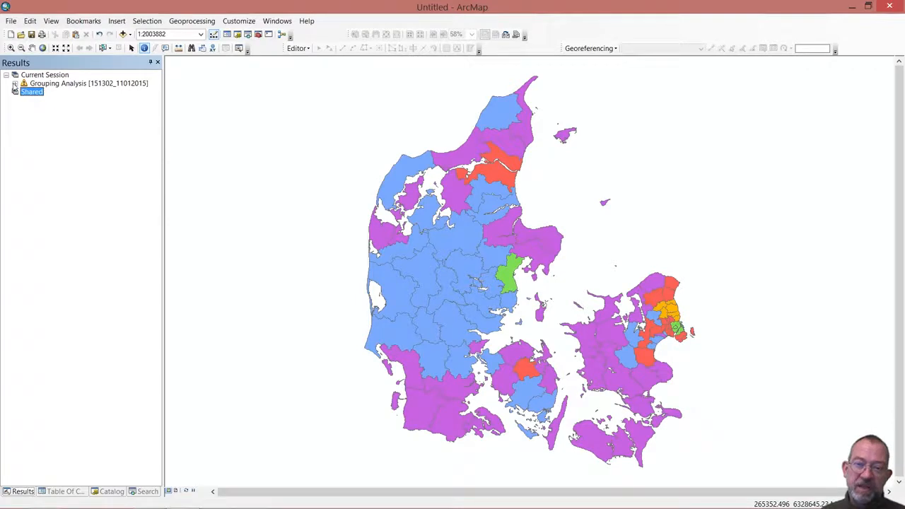
click(14, 84)
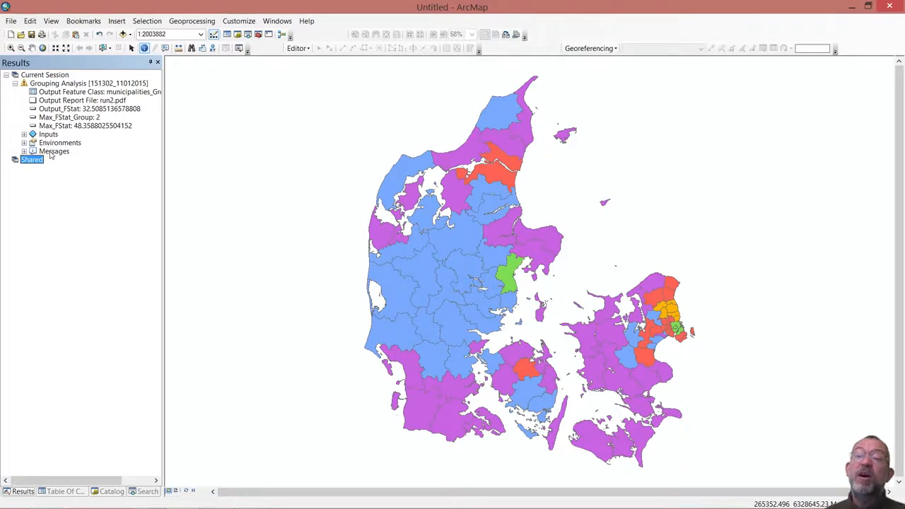
click(25, 152)
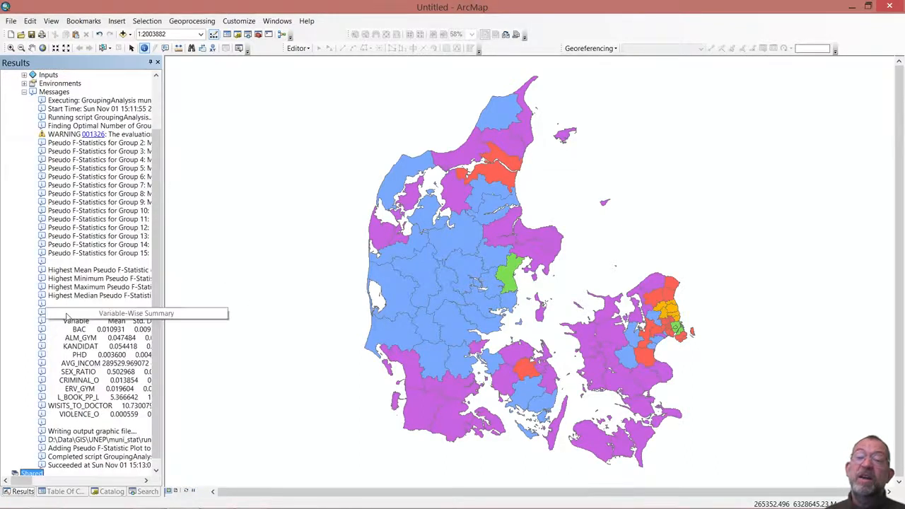
View the Grouping Analysis messages in an enlarged separate window, examine the pseudo F-statistics and variable-wise summary, and close it.
right_click(44, 94)
click(73, 108)
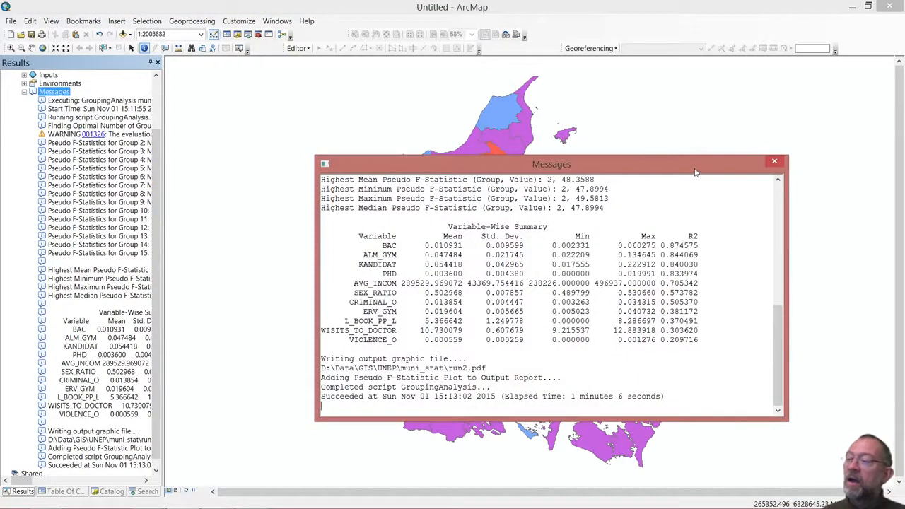
drag(695, 168, 590, 46)
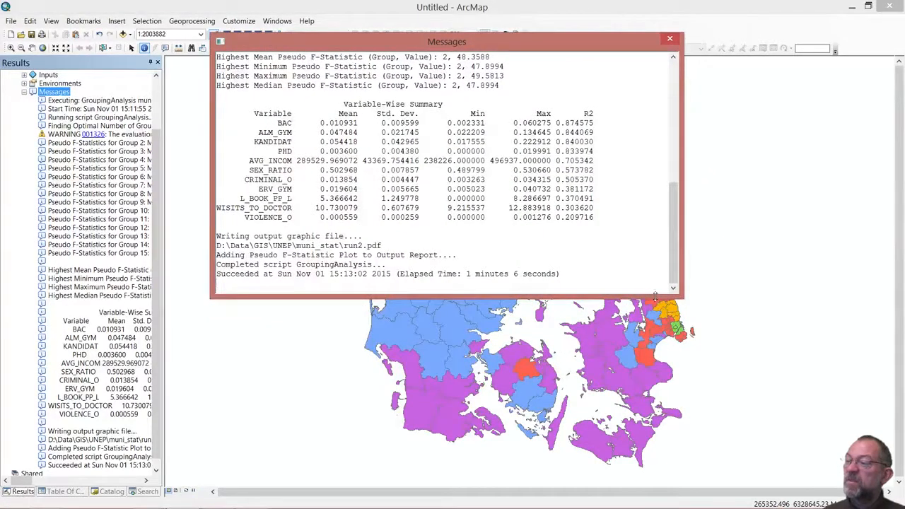
drag(655, 297, 655, 505)
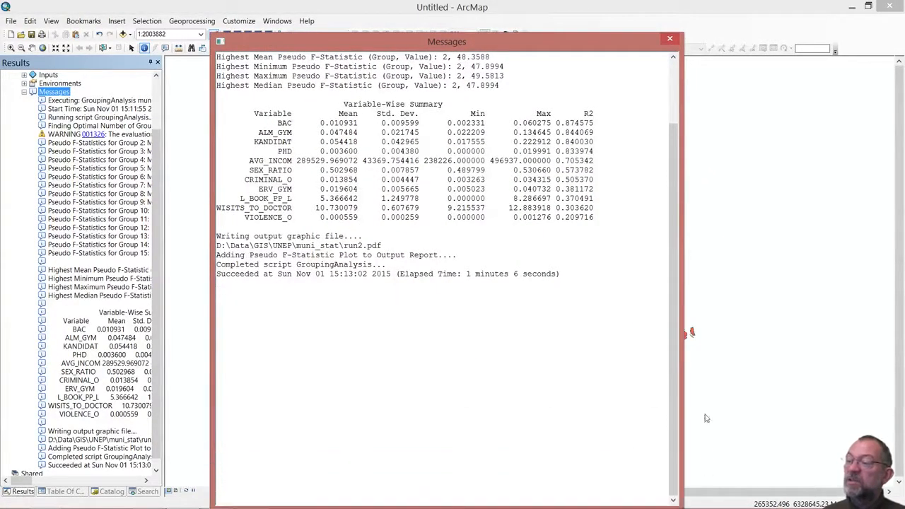
drag(676, 401, 665, 251)
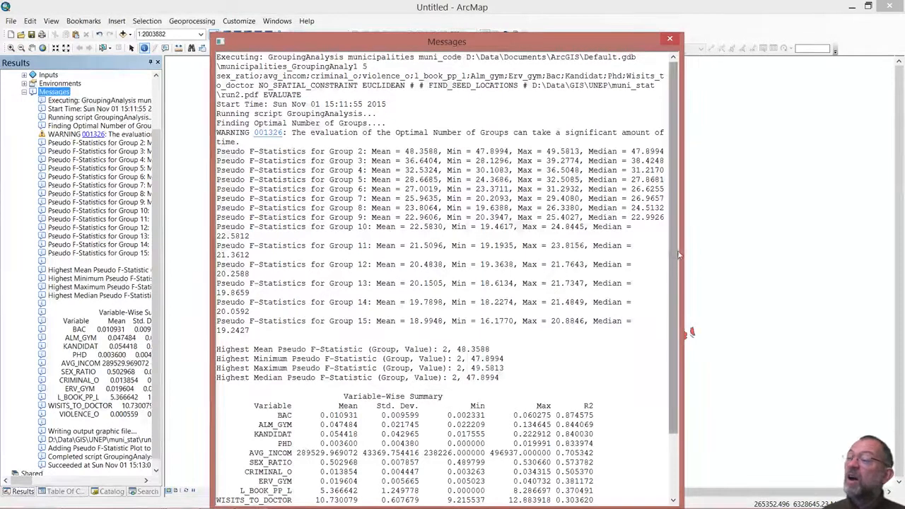
drag(684, 252, 834, 252)
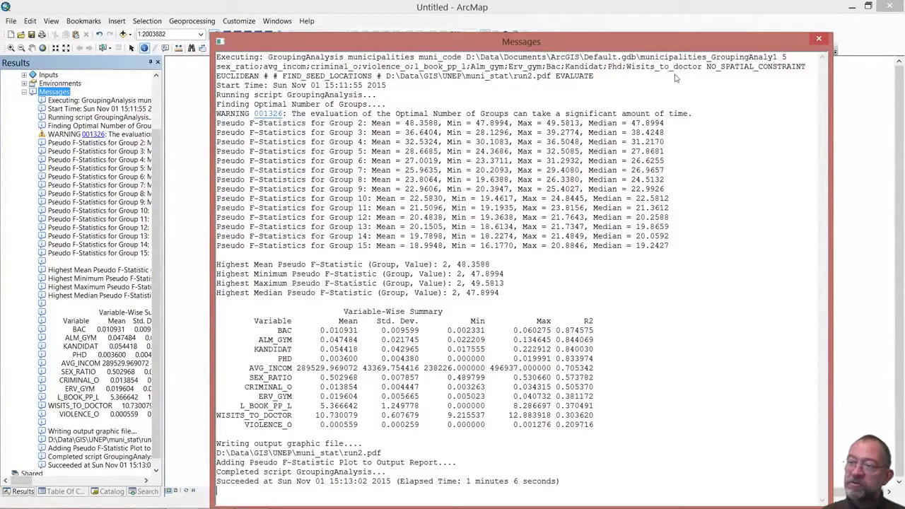
click(819, 40)
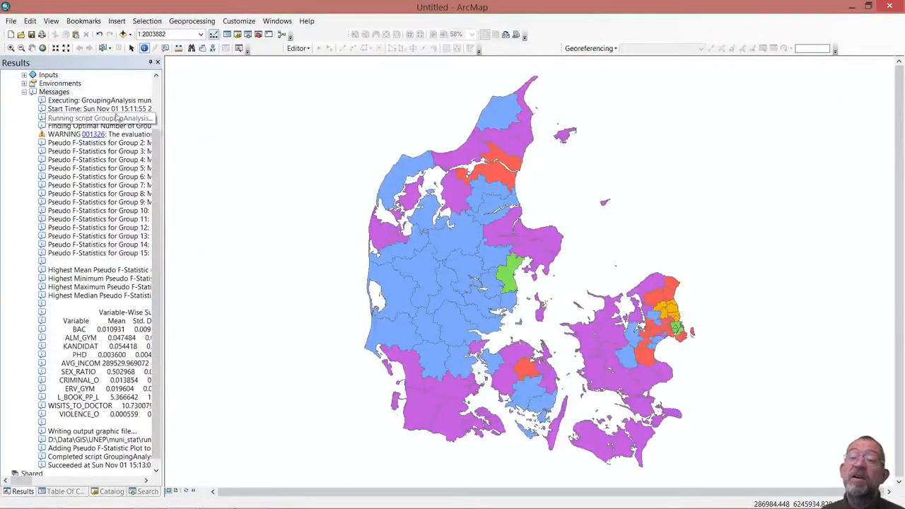
Select the output report file run2.pdf in the Grouping Analysis results.
drag(160, 154, 165, 105)
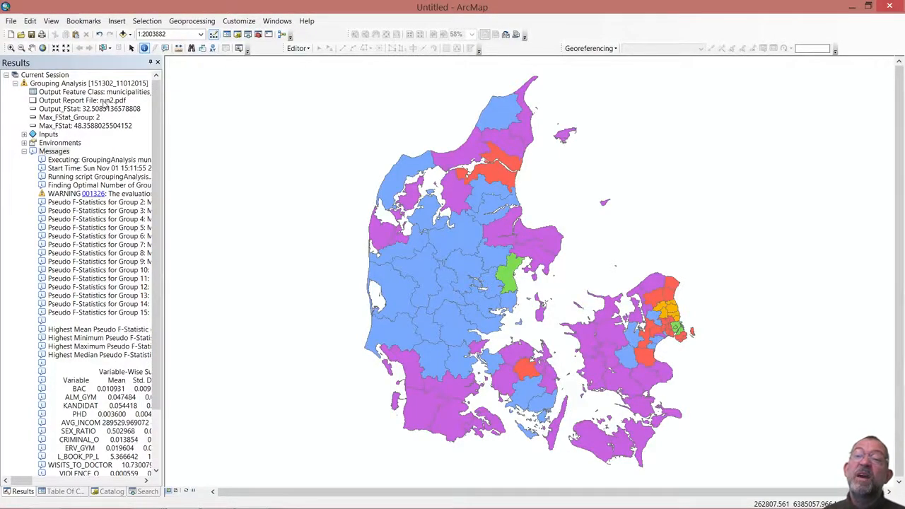
click(104, 101)
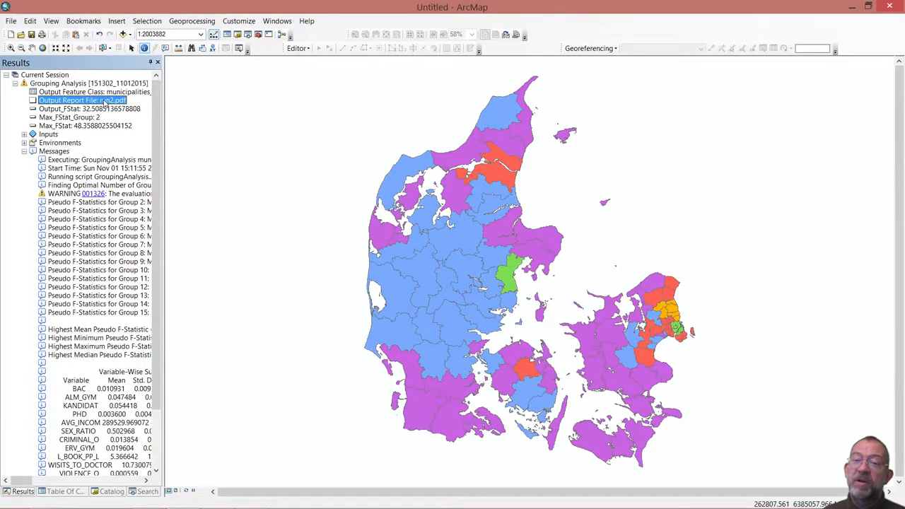